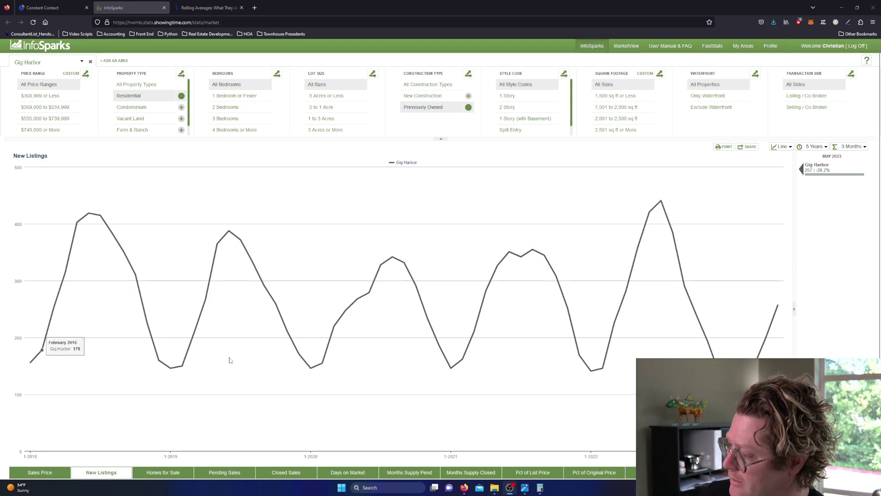
mouse_move(781, 310)
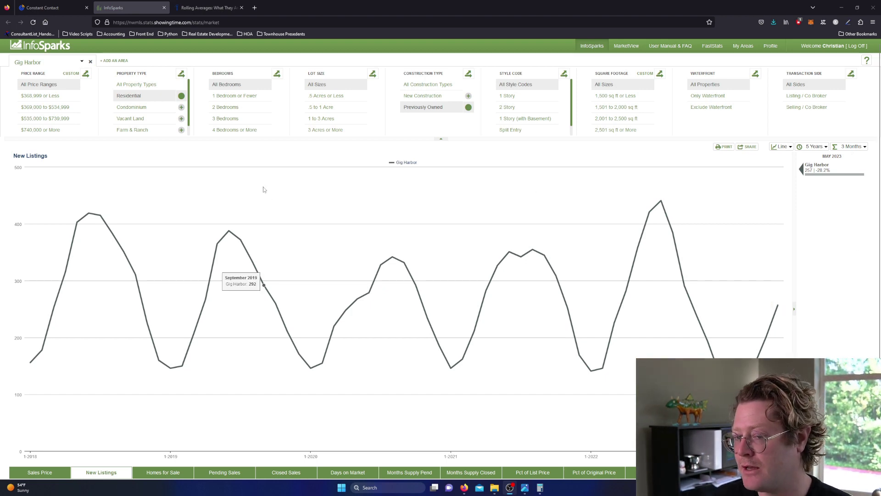
click(222, 8)
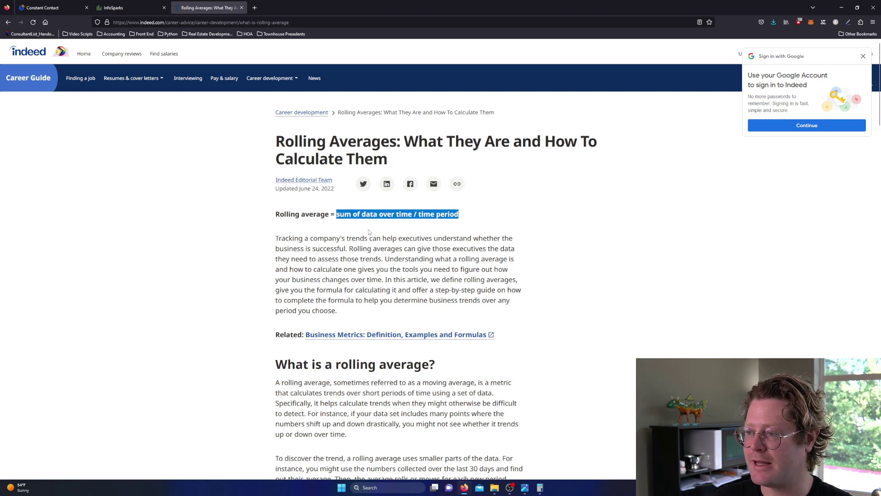
click(321, 230)
drag(280, 214, 412, 213)
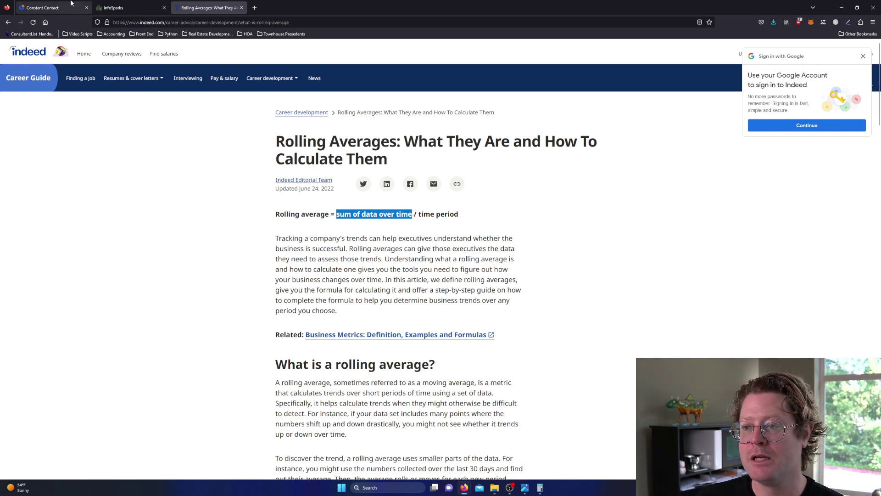
click(129, 8)
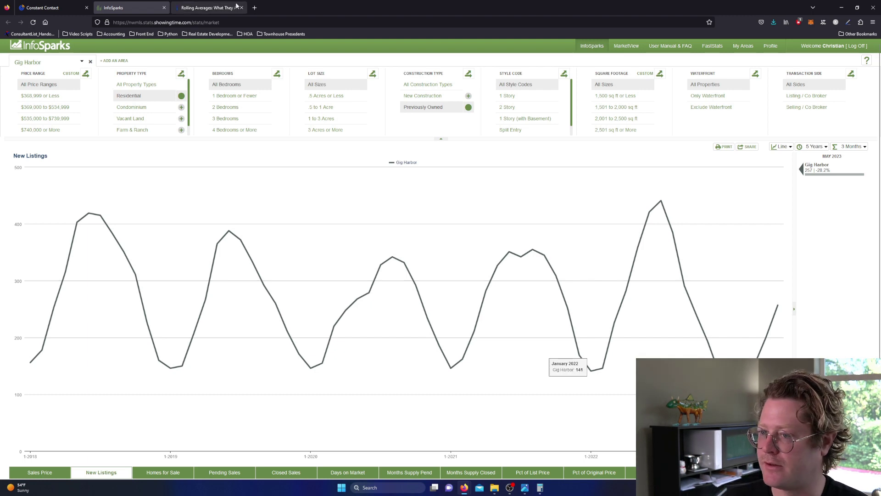
Step: Switch the chart to monthly data, then add 106 + 79 + 72 in Calculator to get 257
click(852, 146)
click(847, 165)
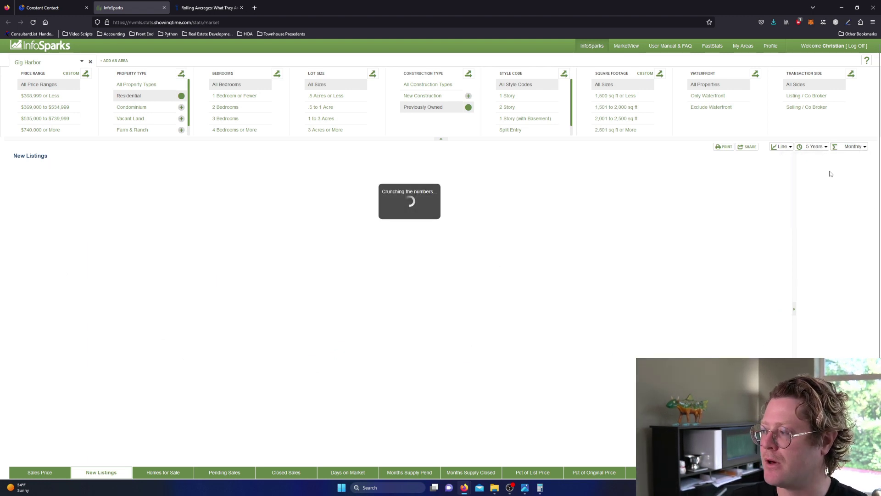
click(539, 487)
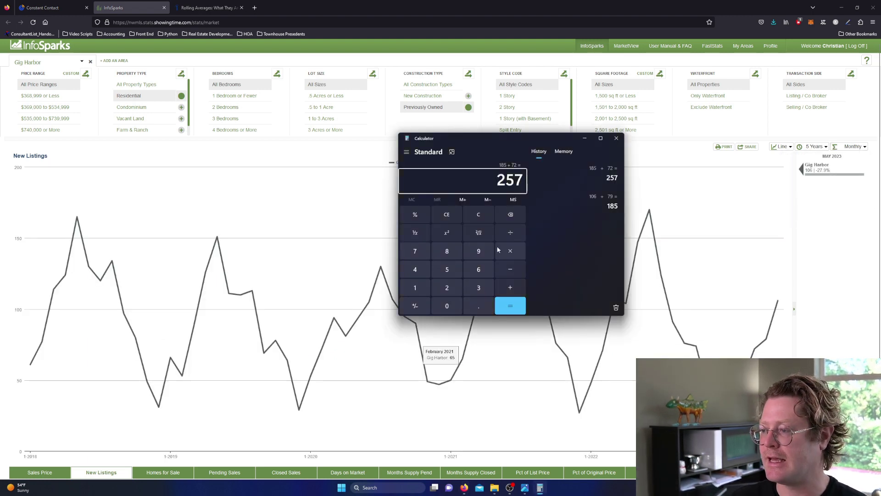
click(480, 218)
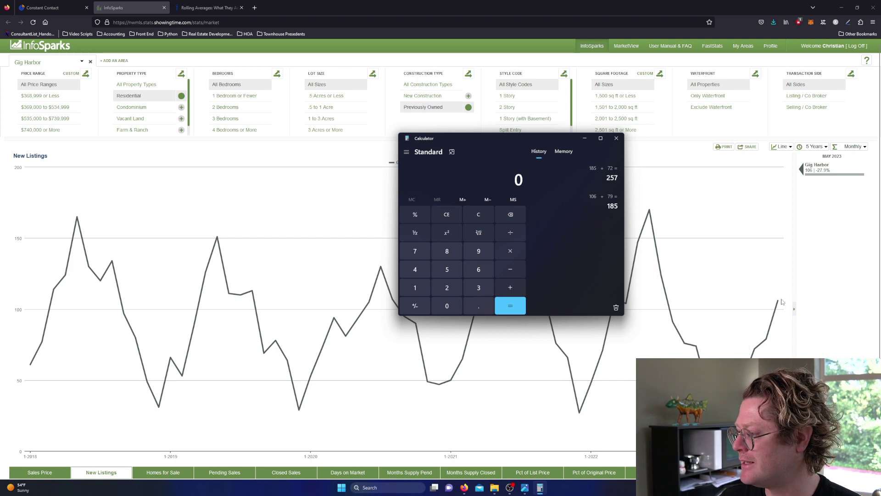
text(106 )
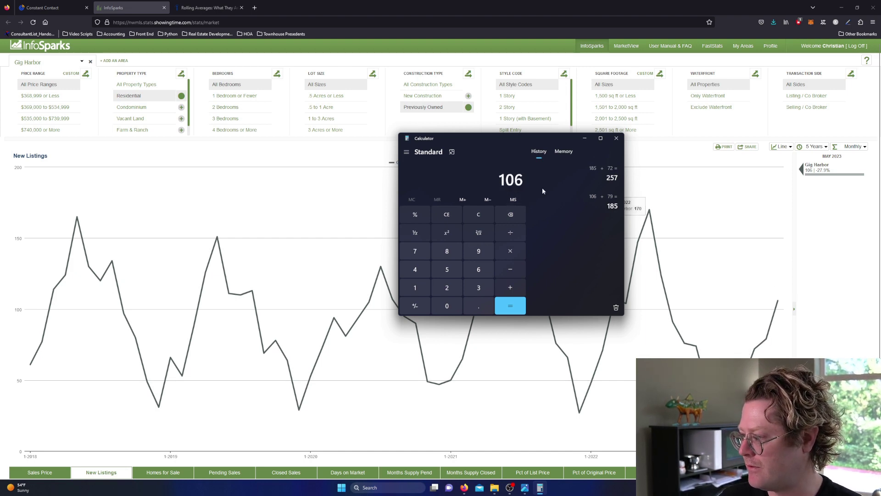
text(+ 79)
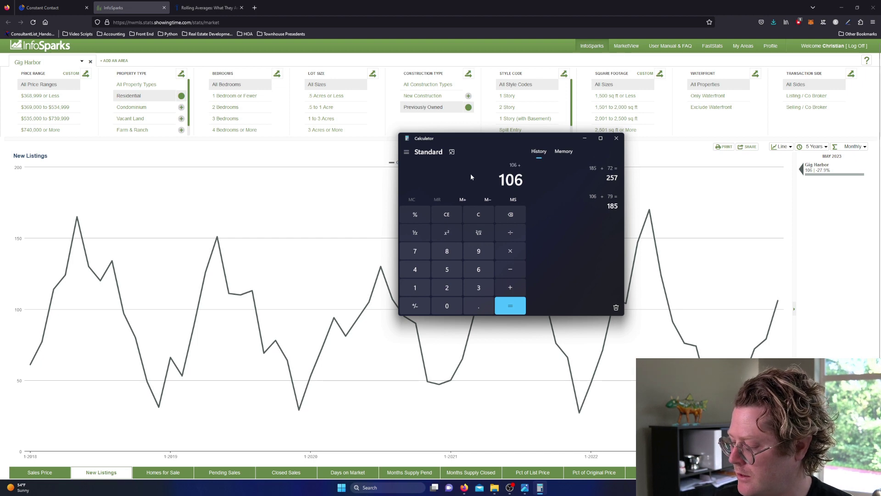
key(Return)
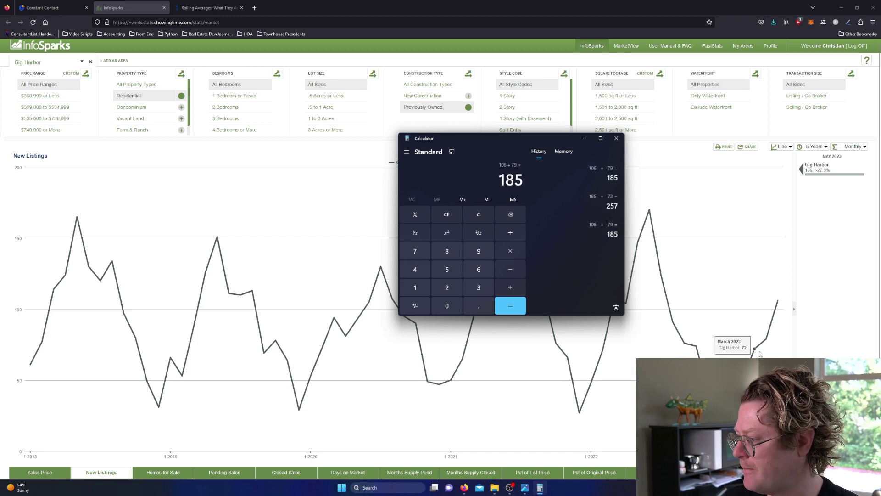
text(+72)
key(Return)
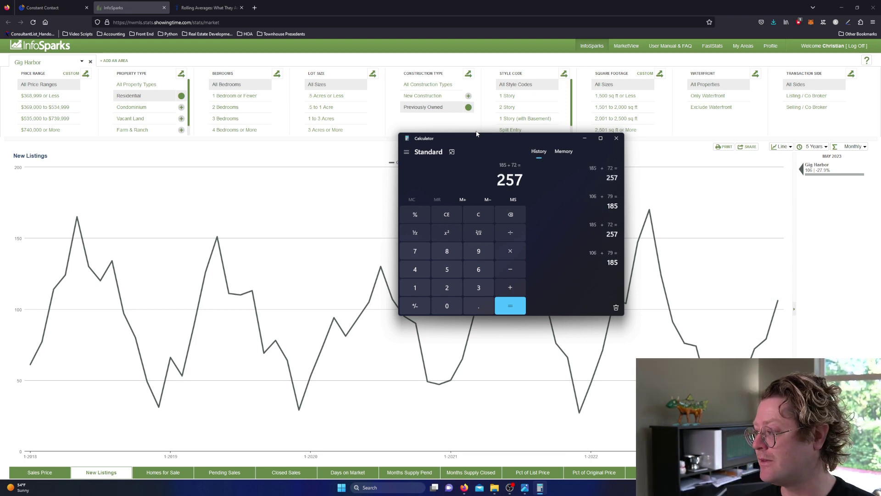
Step: Set the chart to rolling 3 months, then divide 257 by 3 in Calculator, giving 85.67
click(853, 146)
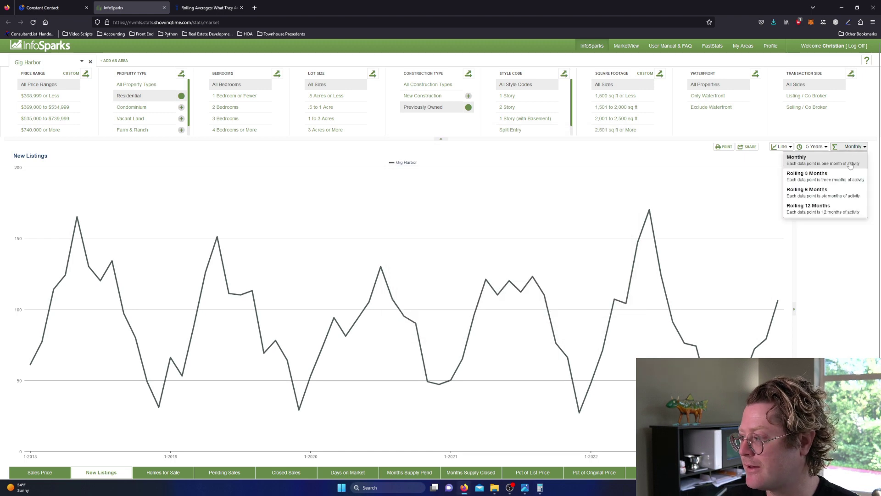
click(850, 175)
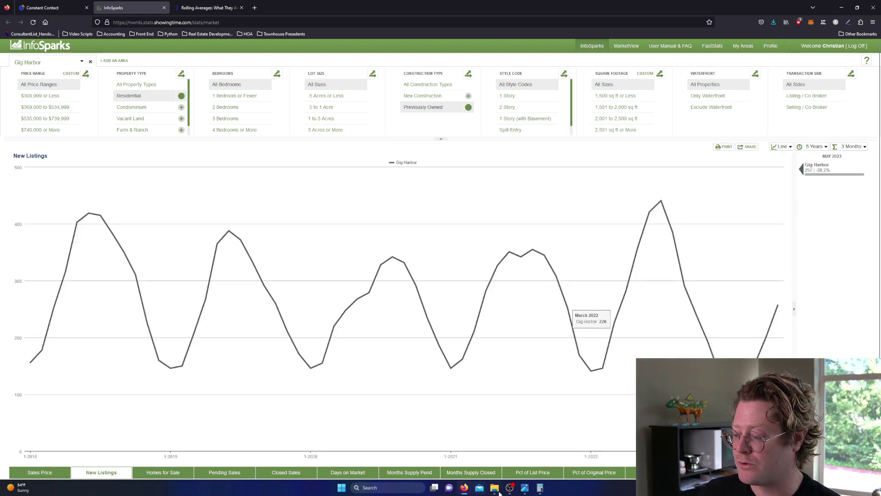
click(539, 487)
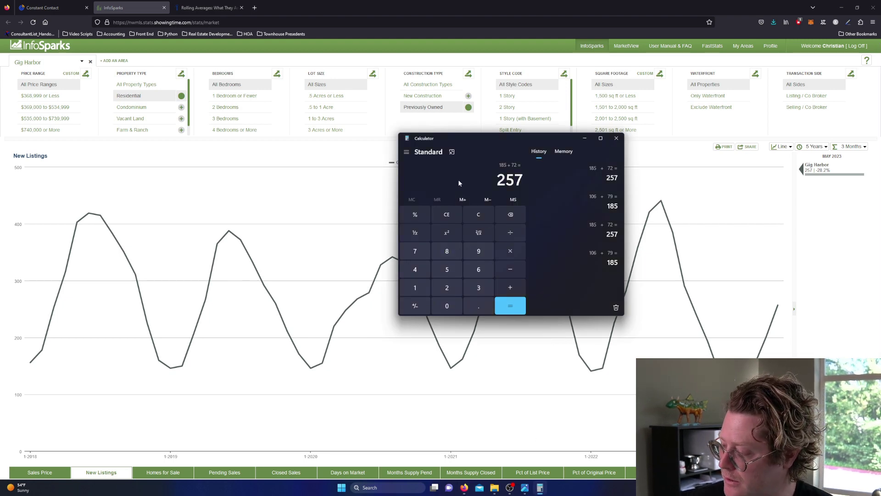
key(slash)
text(3)
key(Return)
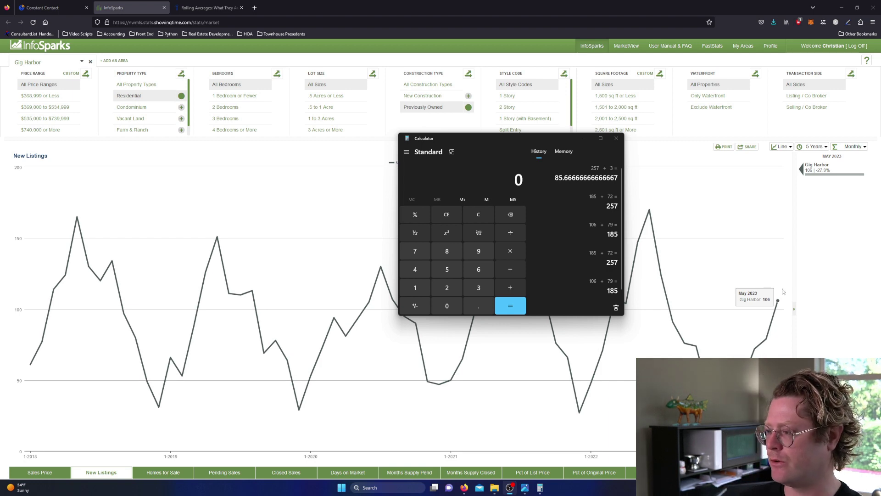
Step: Compute 300 − 106 − 79 = 115 in Calculator, then set the chart back to rolling 3 months
click(477, 188)
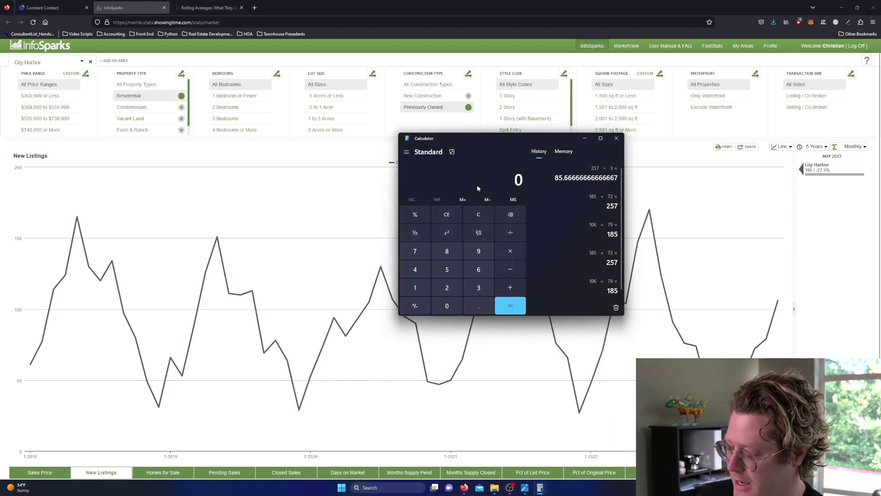
text(300 )
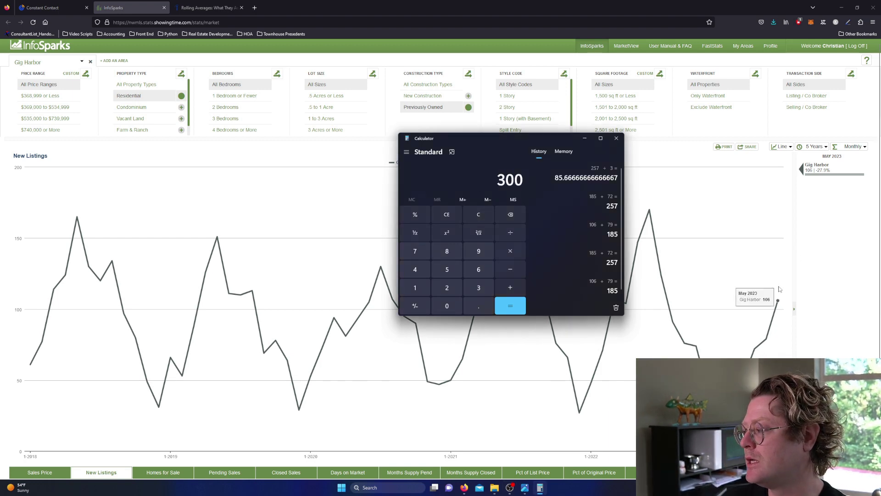
text(- 106)
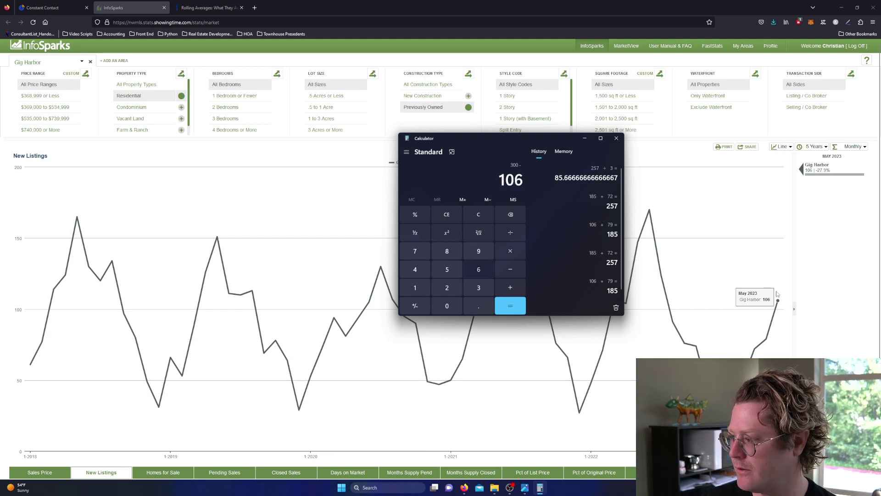
key(Return)
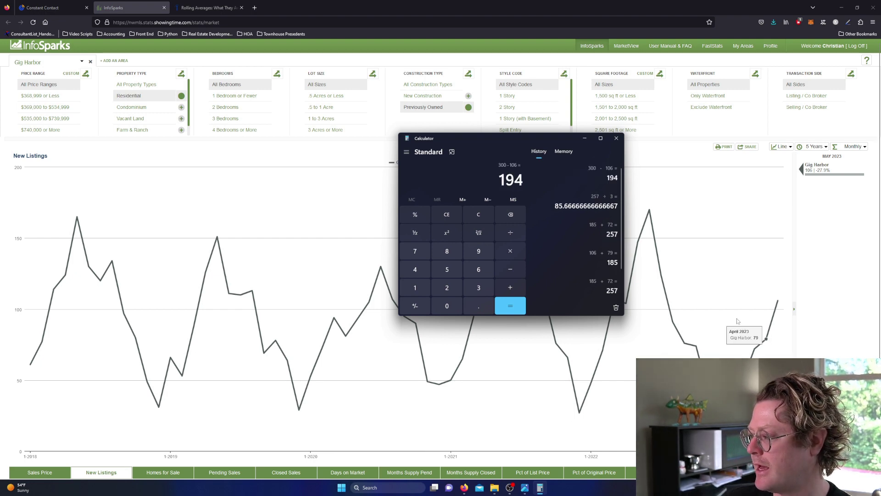
text(- 79)
key(Return)
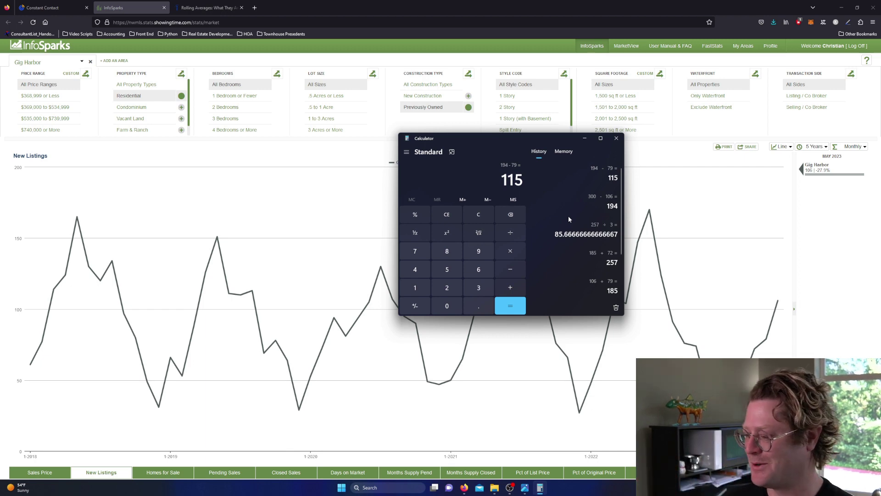
click(854, 146)
click(808, 172)
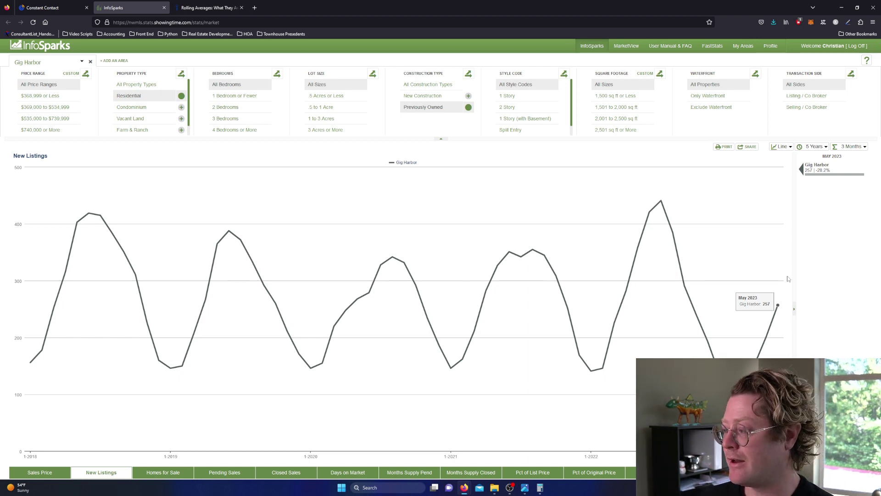
Step: Switch the New Listings chart to monthly data, showing May 2023 at 106, and bring up Calculator
click(853, 147)
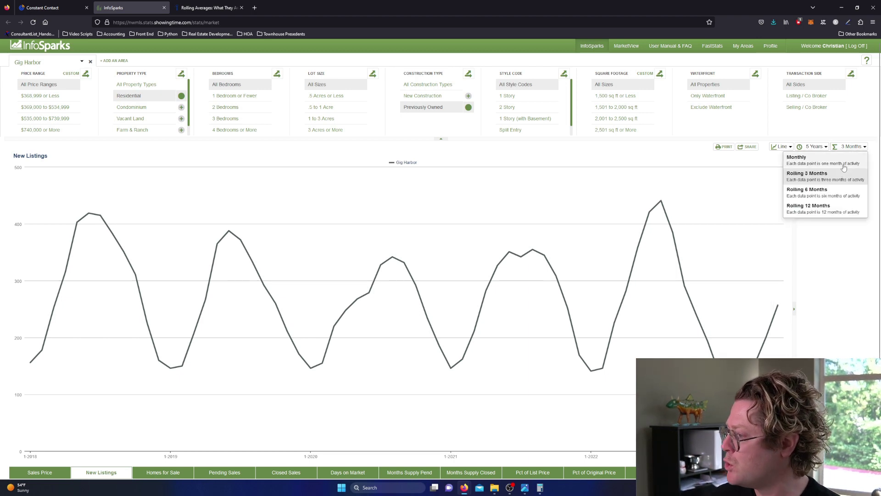
click(843, 166)
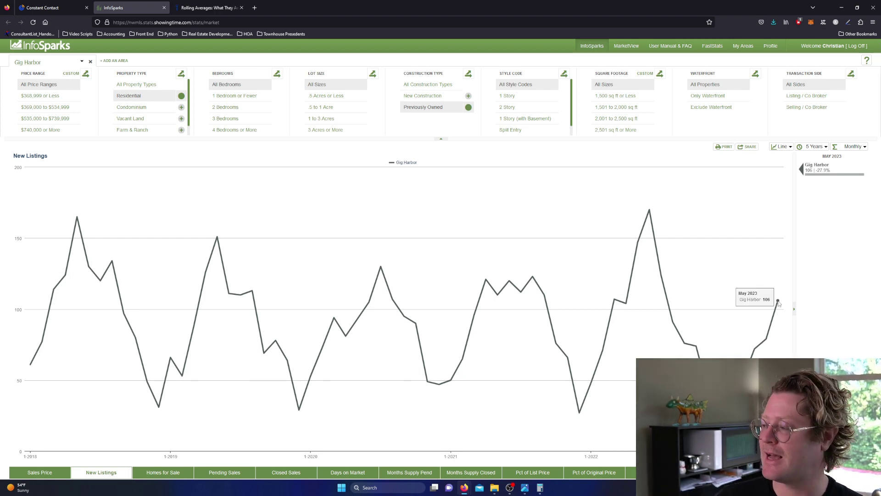
click(540, 487)
Step: In Calculator, add 115 + 106 to get 221, subtract 300, and open the chart's period menu
click(480, 217)
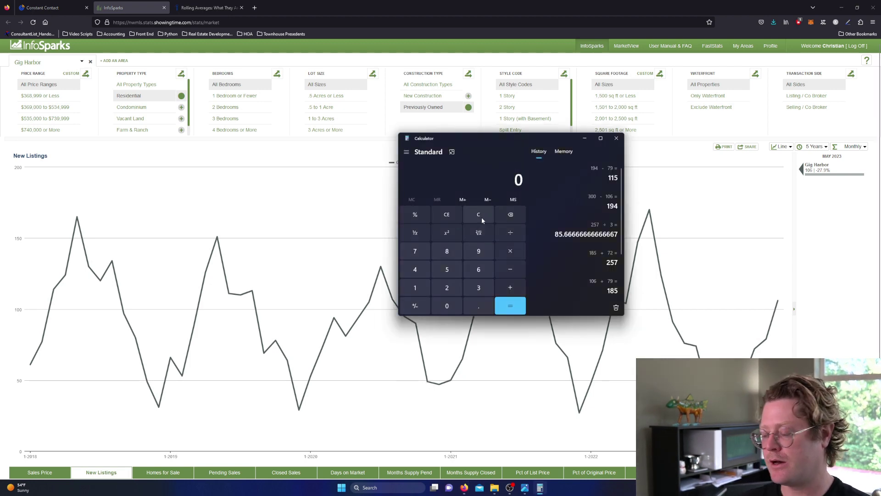
text(115)
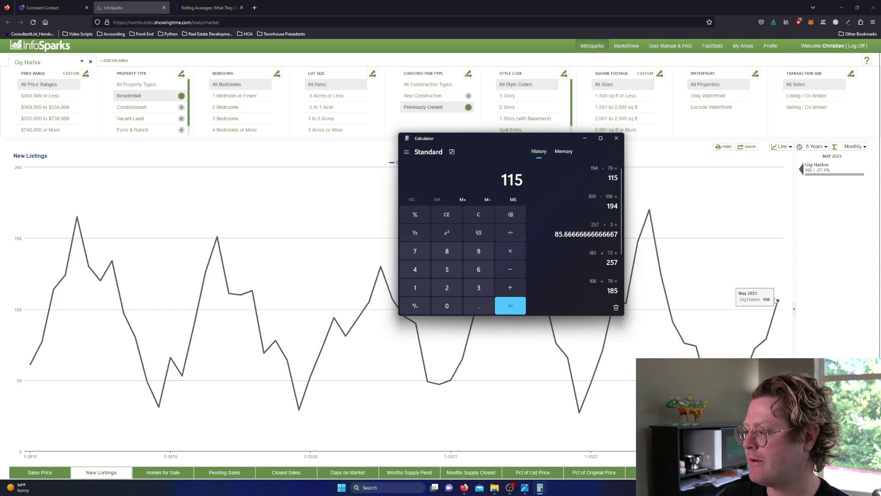
key(plus)
text(106)
key(Return)
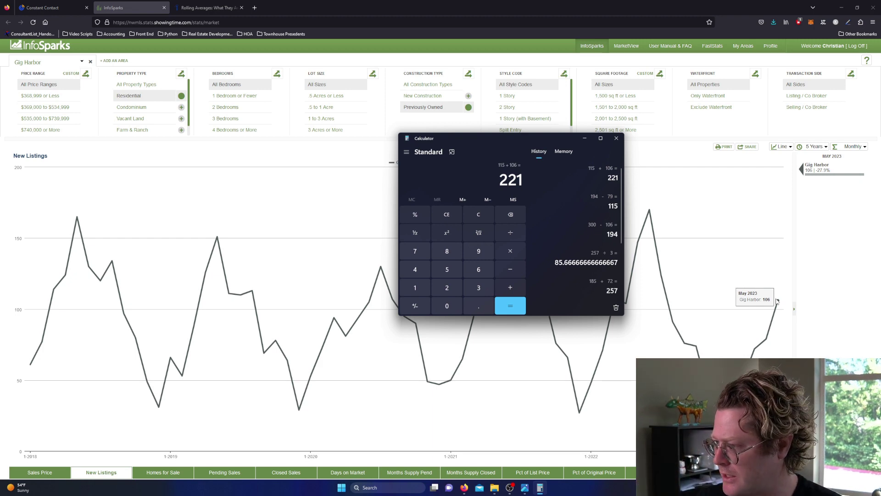
key(plus)
key(minus)
text(300)
key(Return)
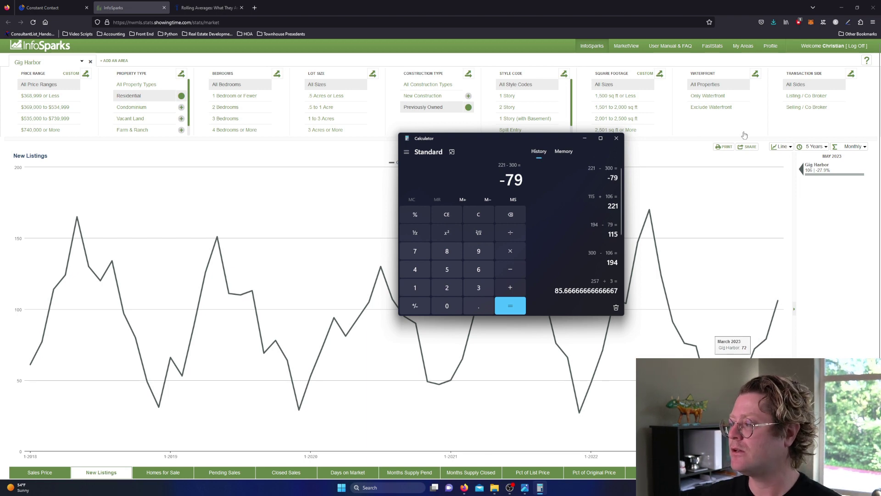
click(852, 147)
Step: Show rolling 3-month averages, close the rolling-averages article tab, and return New Listings to monthly values
click(839, 176)
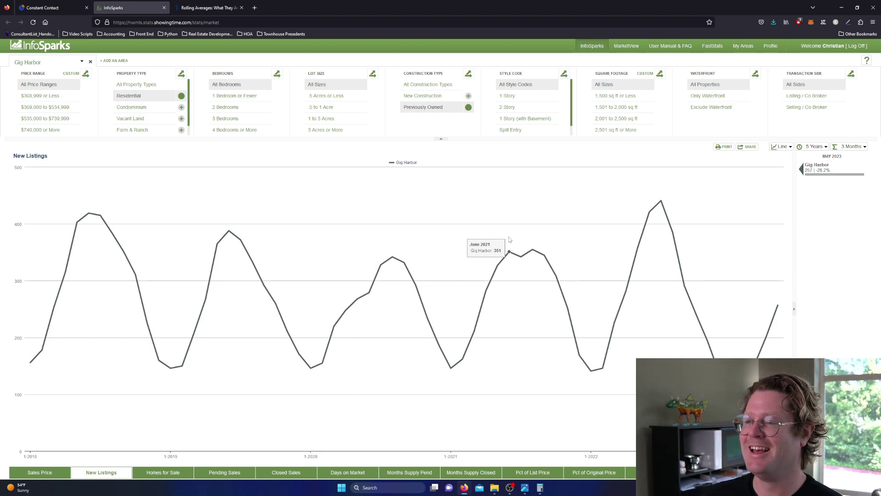
click(242, 7)
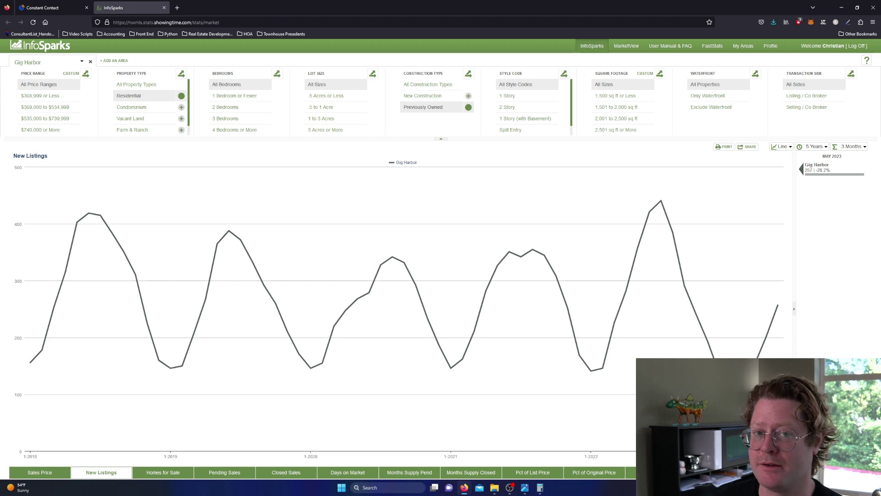
click(852, 155)
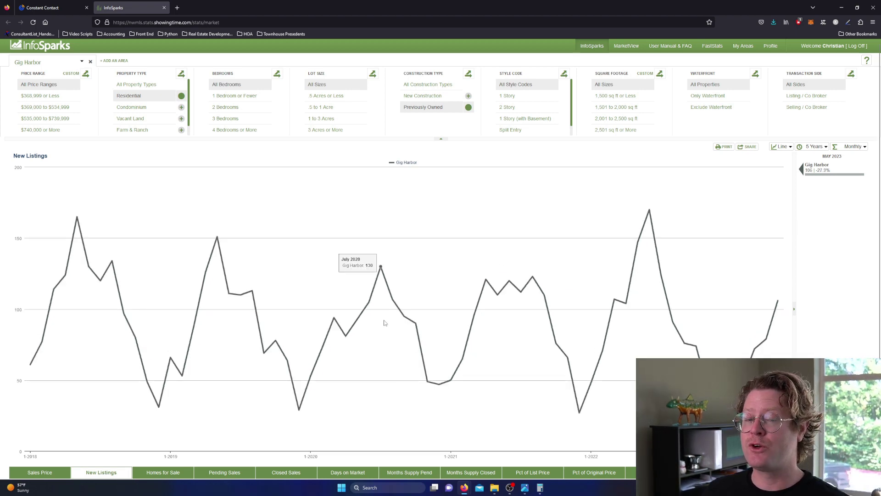
Step: Switch to the Median Sales Price chart and list its averaging-period options
click(51, 472)
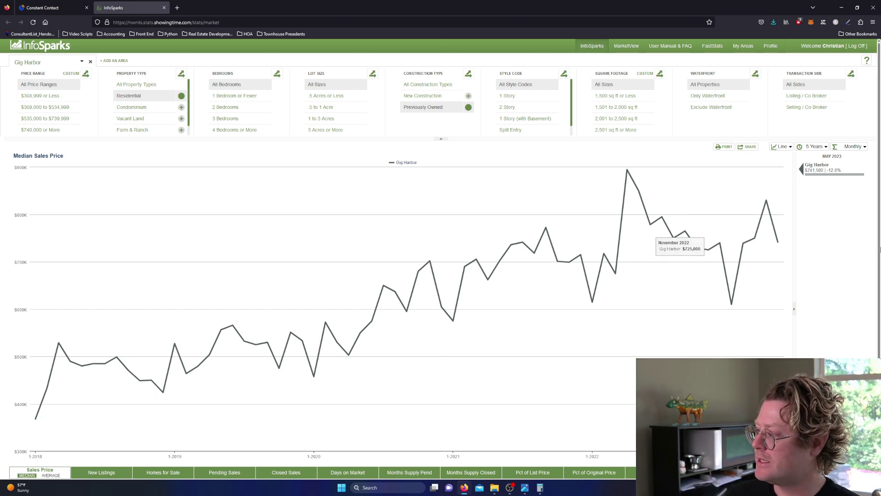
click(847, 147)
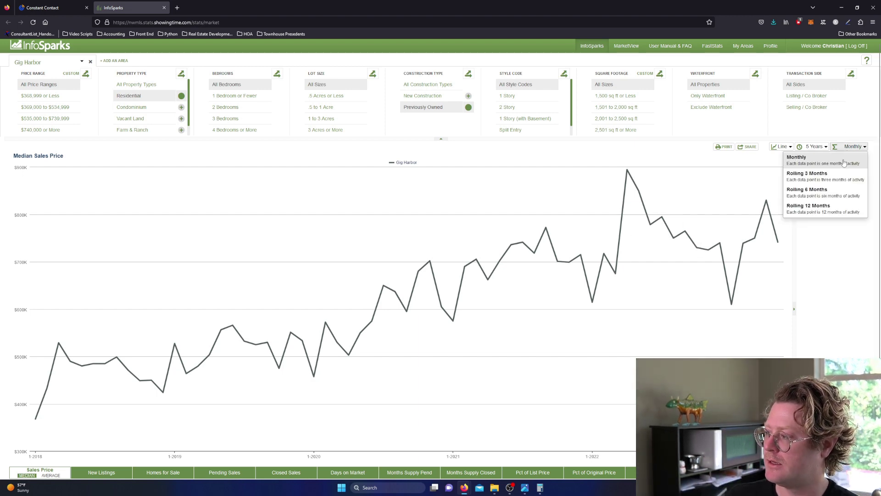
mouse_move(779, 248)
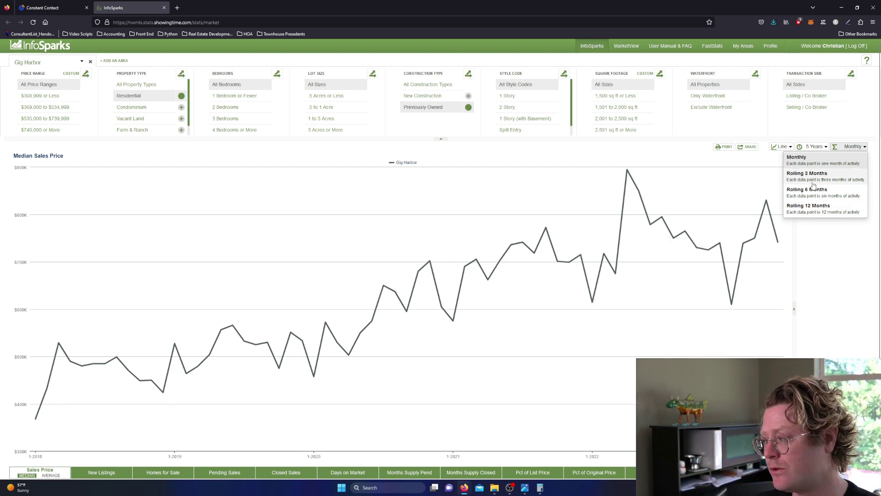
Step: Apply rolling 12-month averages to Median Sales Price, inspect the points, then try rolling 6 months
click(815, 209)
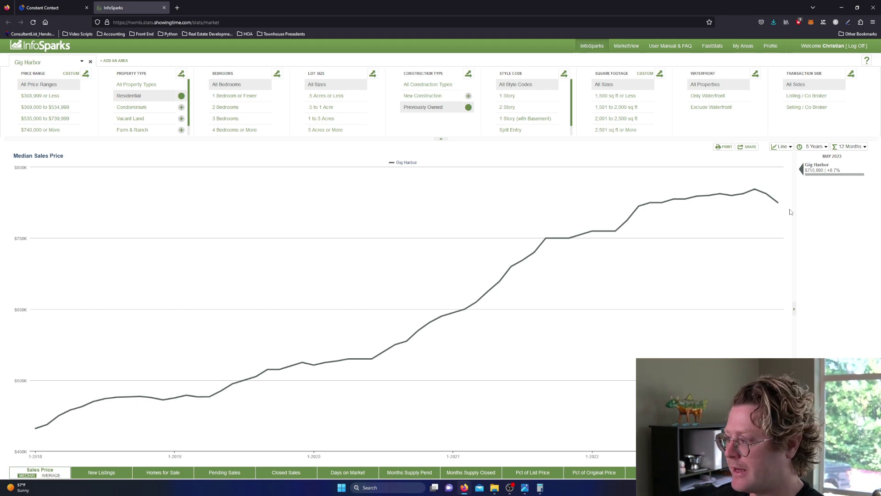
mouse_move(776, 202)
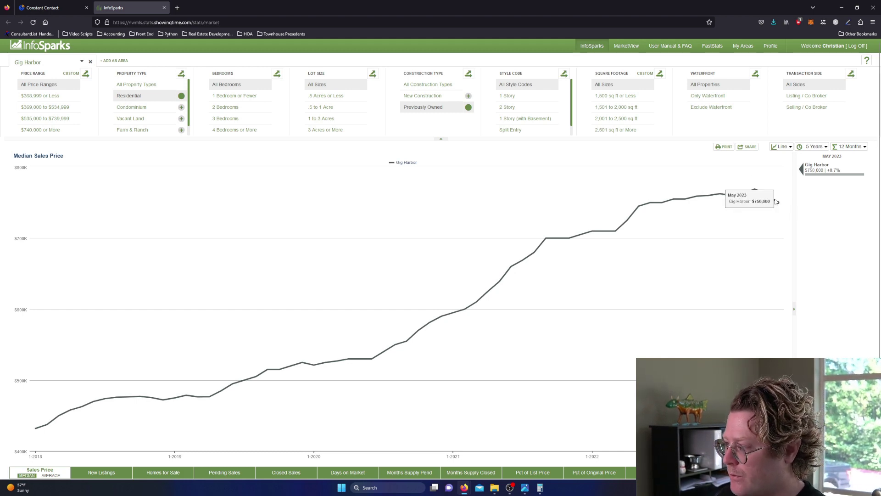
mouse_move(755, 189)
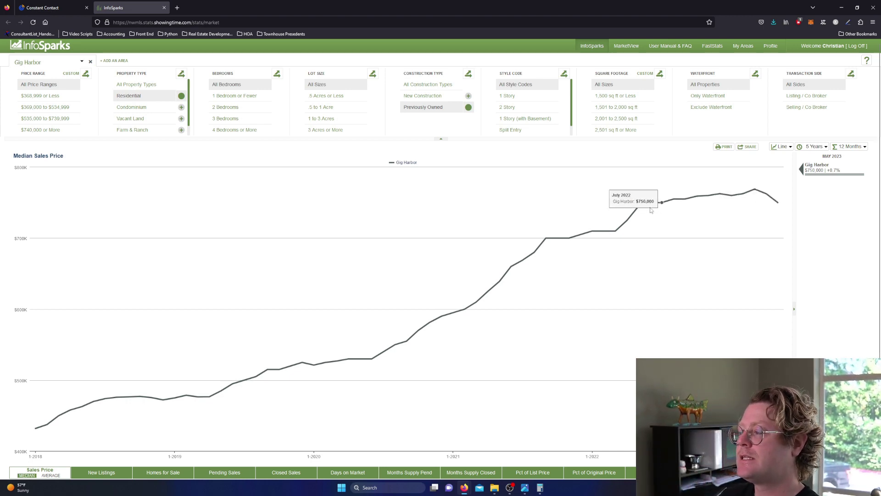
mouse_move(635, 211)
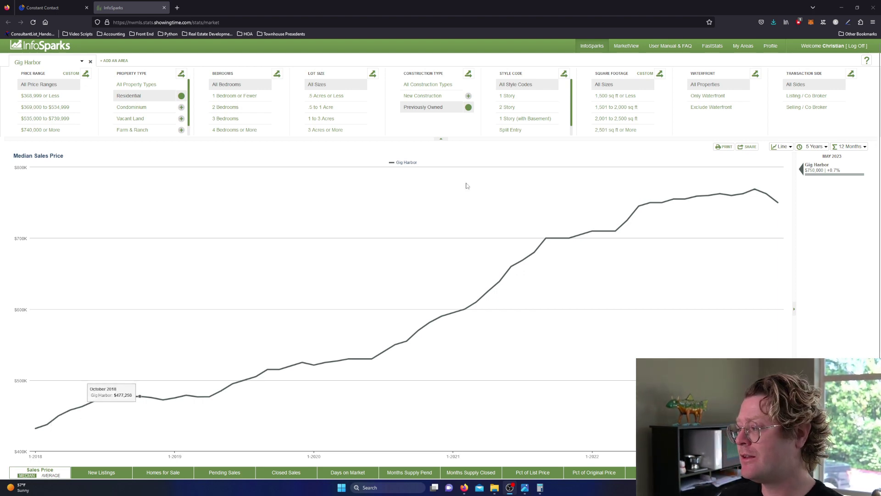
click(849, 146)
click(842, 192)
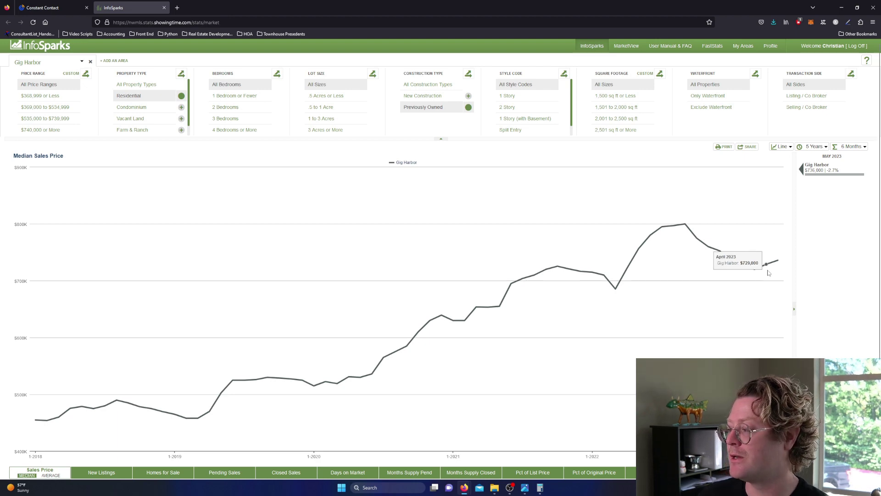
Step: Cycle Median Sales Price through rolling 12 and 6 months, ending on rolling 3 months ($785,000)
click(853, 146)
click(823, 208)
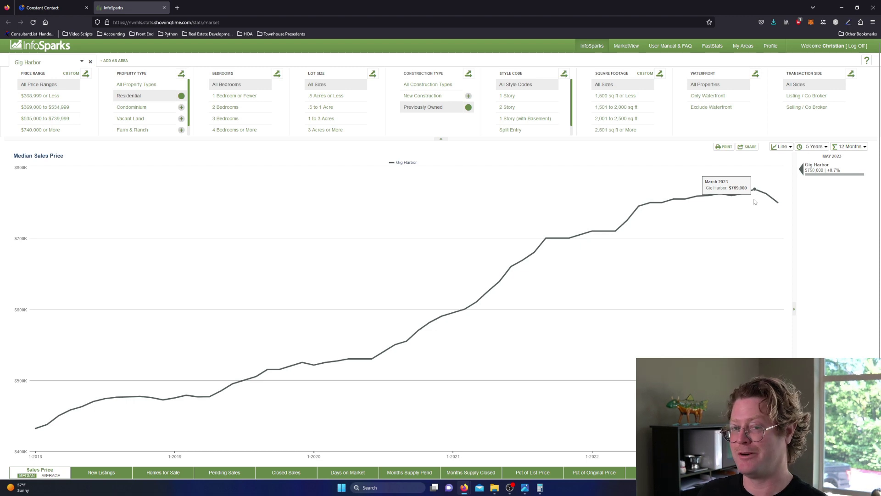
click(850, 147)
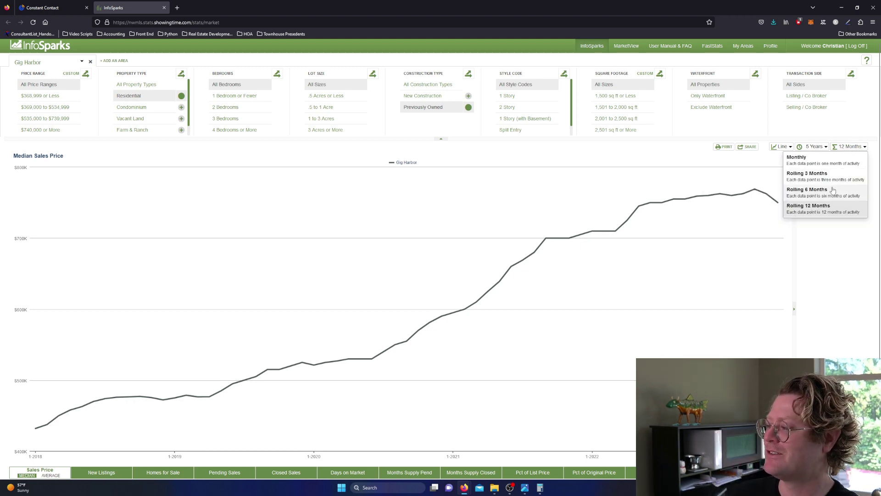
click(833, 190)
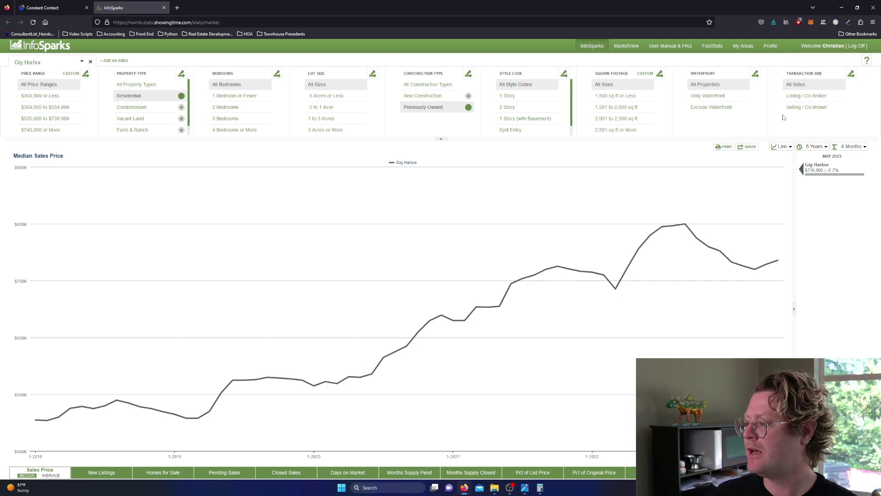
click(847, 147)
click(838, 176)
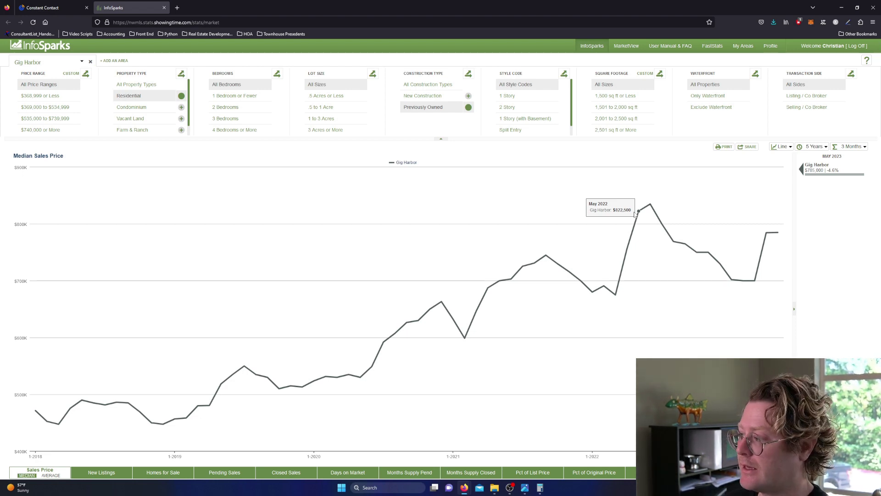
Step: Cycle the Median Sales Price chart through monthly, rolling 3 and rolling 6 months, then reopen the period list
click(851, 146)
click(845, 160)
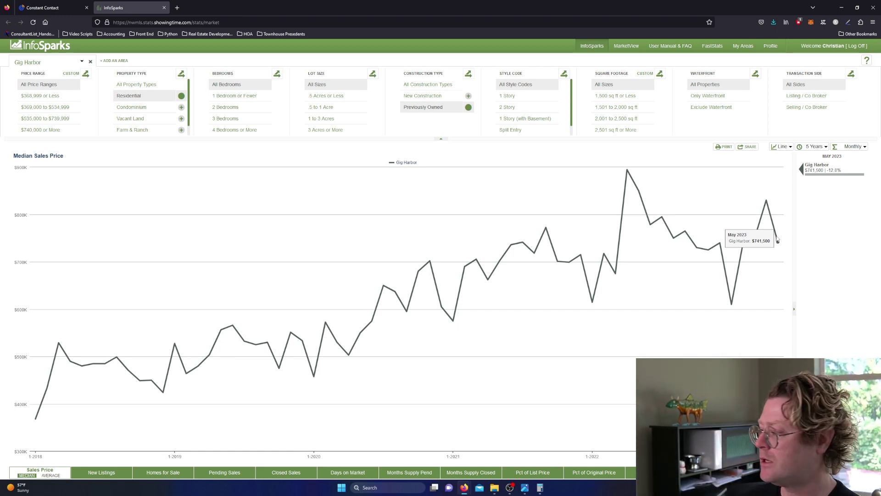
click(853, 146)
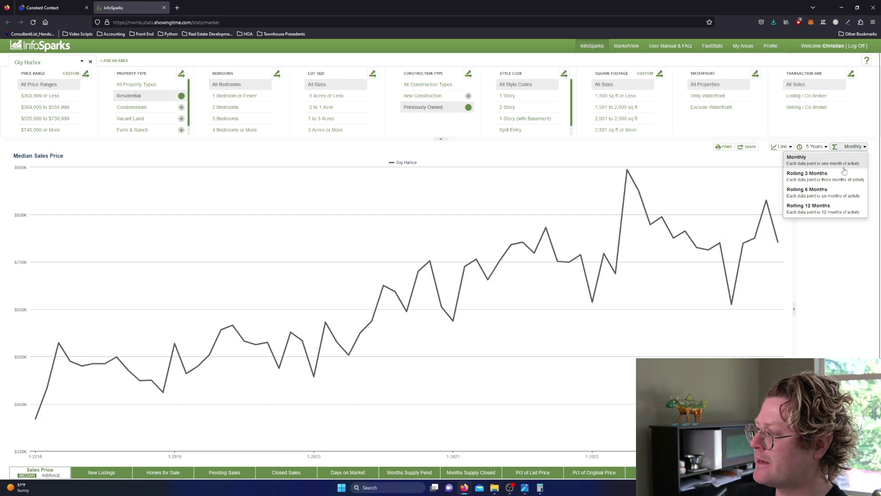
click(843, 173)
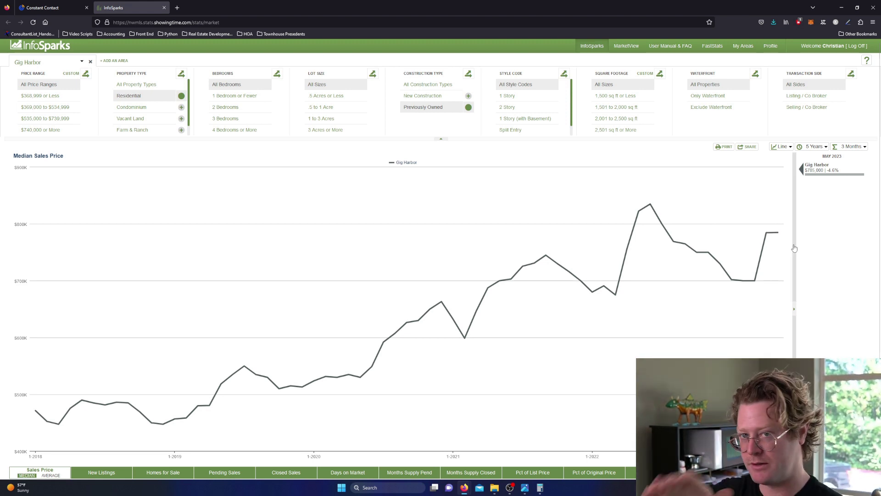
click(856, 147)
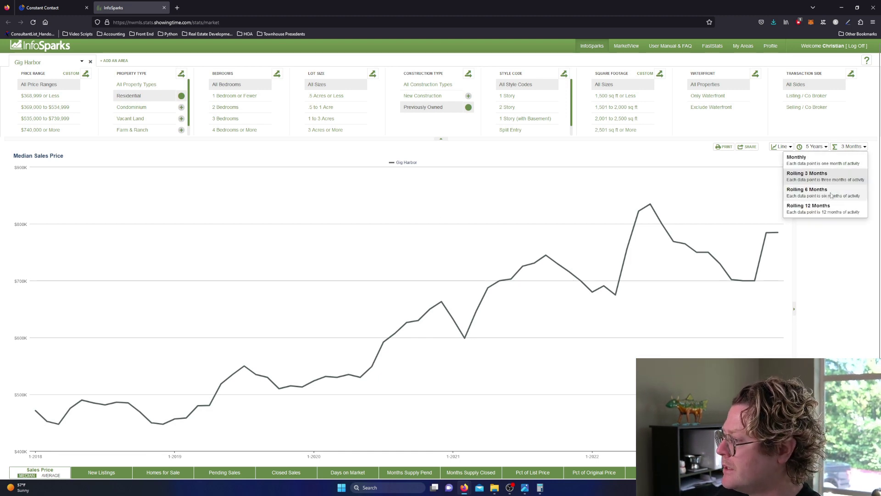
click(807, 192)
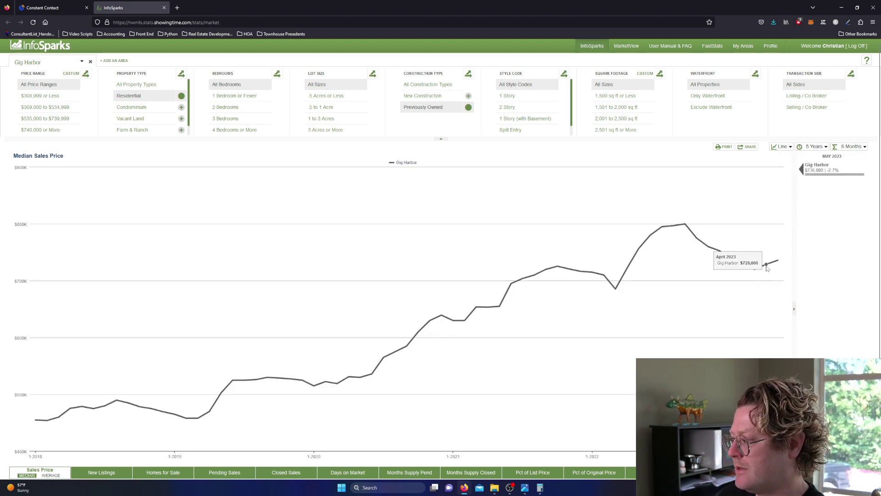
click(853, 147)
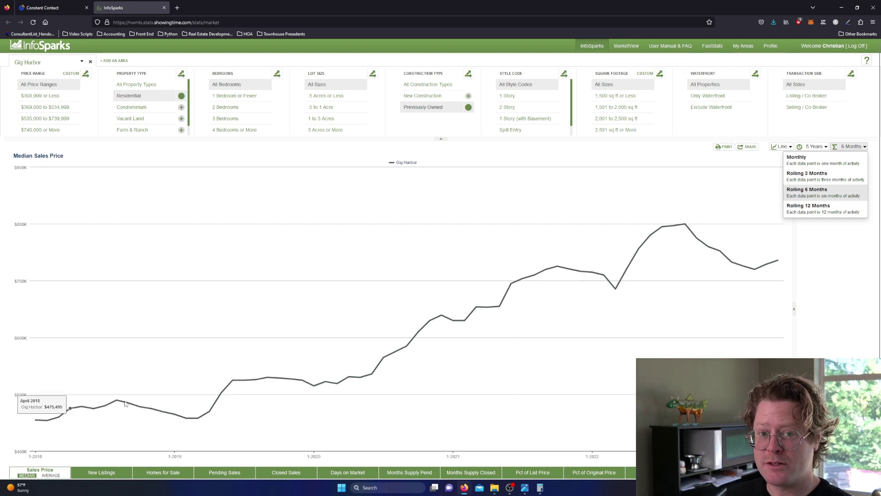
Step: Switch to the Gig Harbor New Listings chart and show it as monthly data points
click(101, 472)
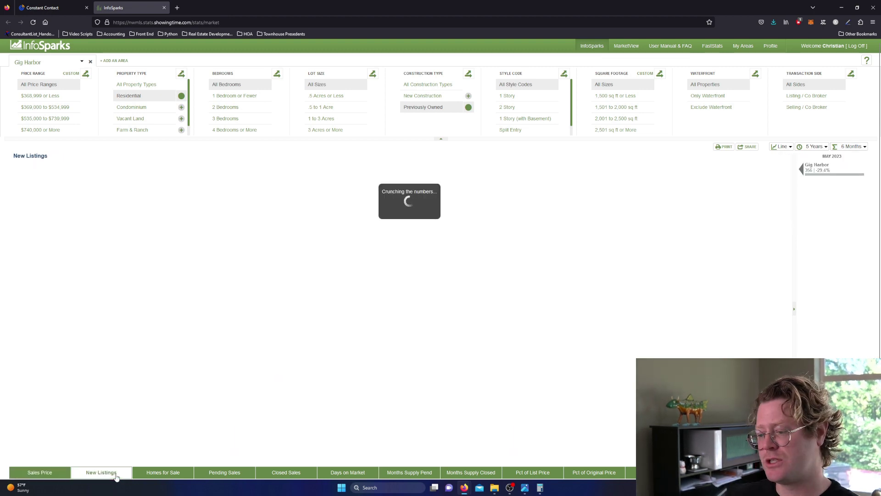
click(854, 147)
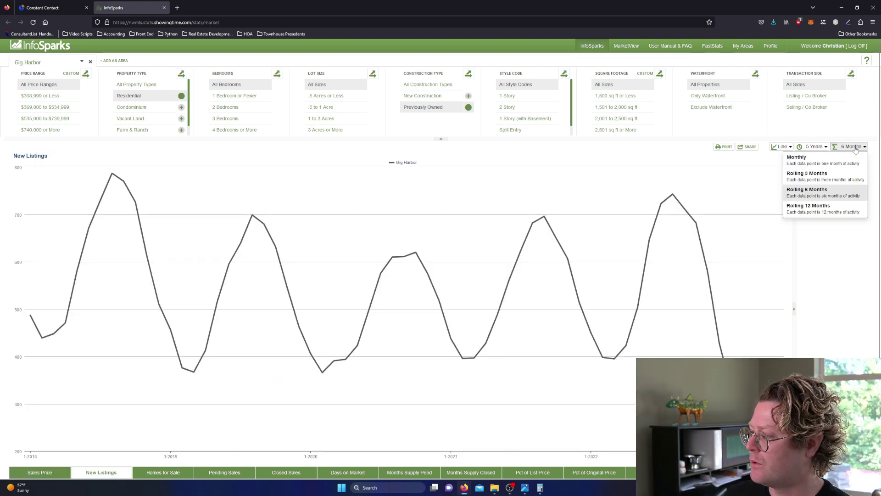
click(824, 164)
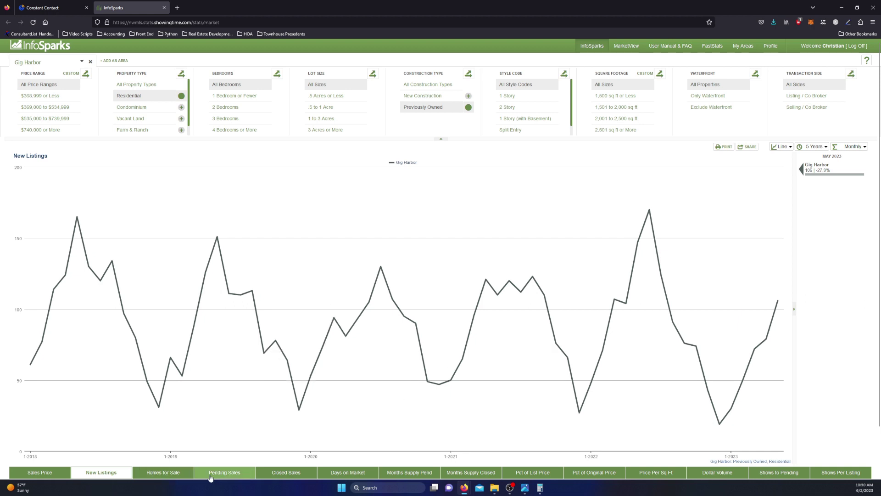
Step: Open the Median Days on Market chart and check the January 2023 and May 2023 values
click(340, 470)
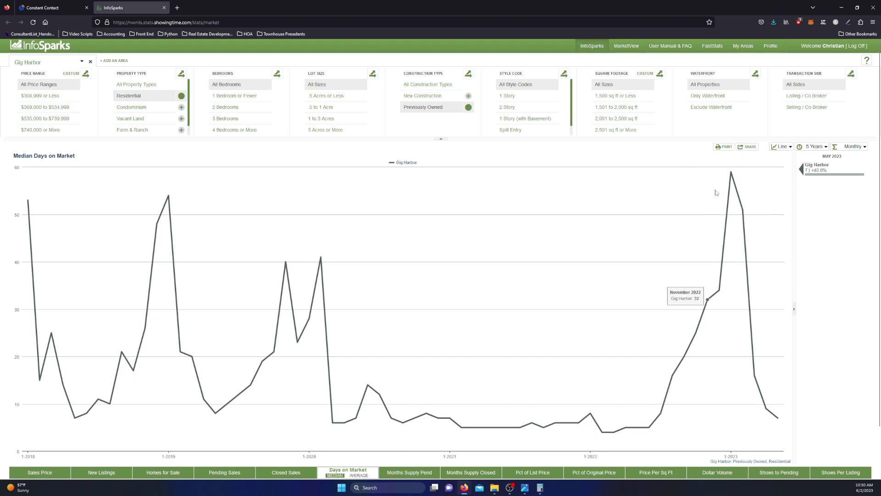
mouse_move(731, 177)
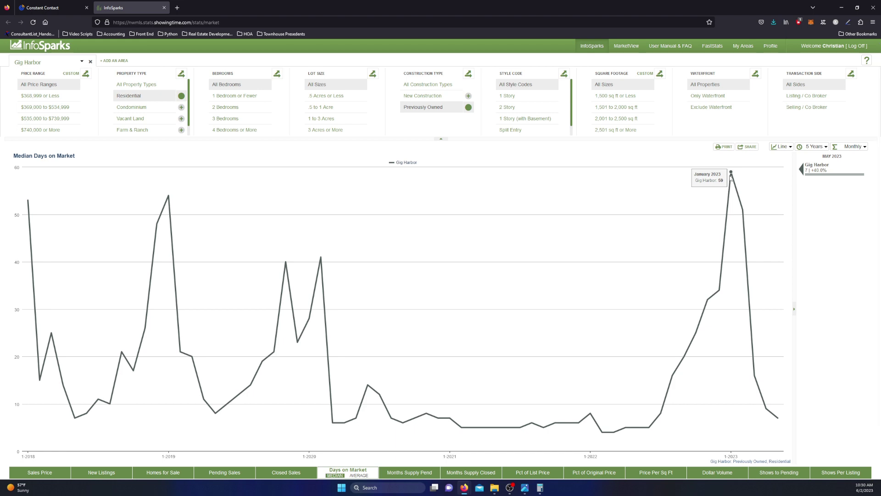
mouse_move(780, 424)
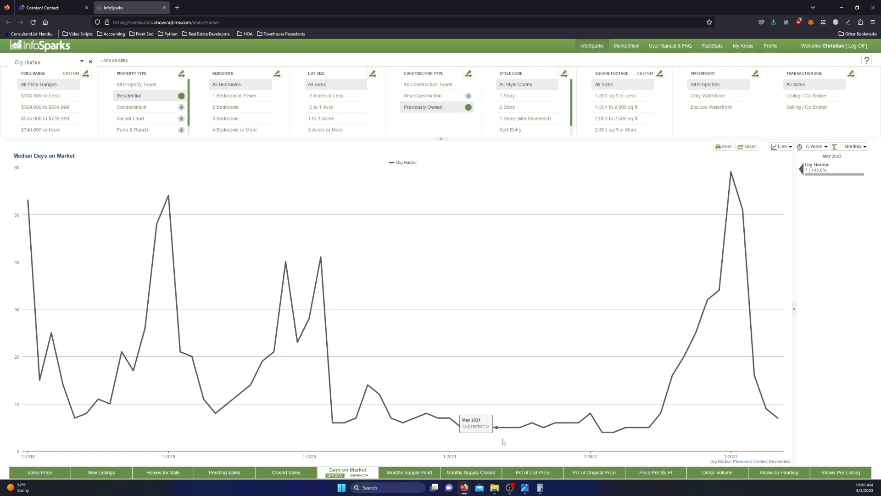
Step: Review the 5 Years time-range options, then filter Square Footage to '1,500 sq ft or Less'
click(815, 146)
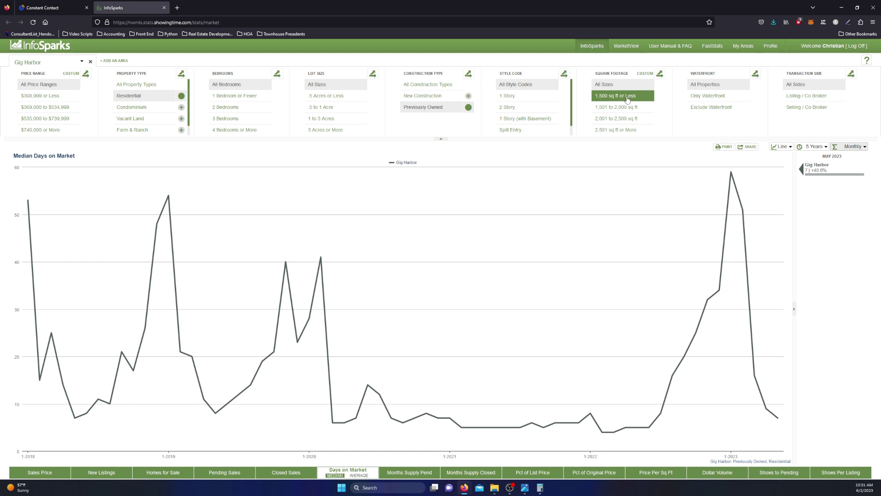
click(627, 99)
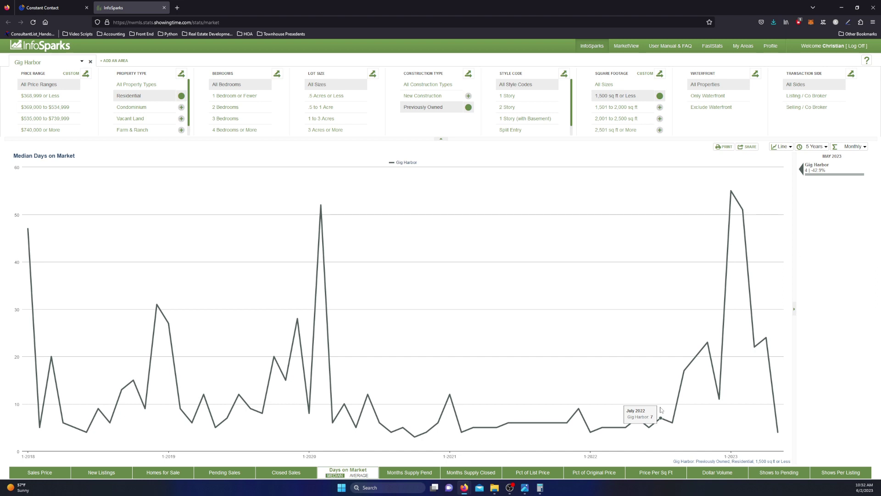
Step: Filter days on market by 1,501–2,000, then 2,001–2,500, then 2,501+ sq ft homes
click(612, 110)
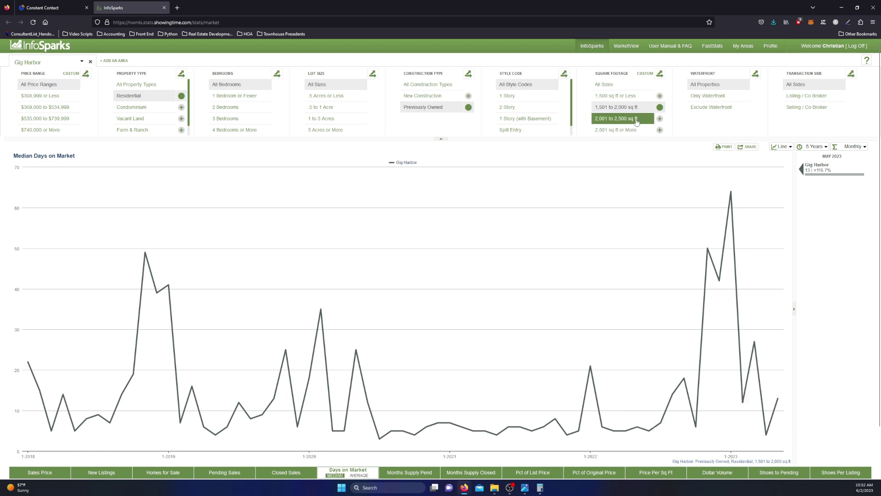
click(636, 121)
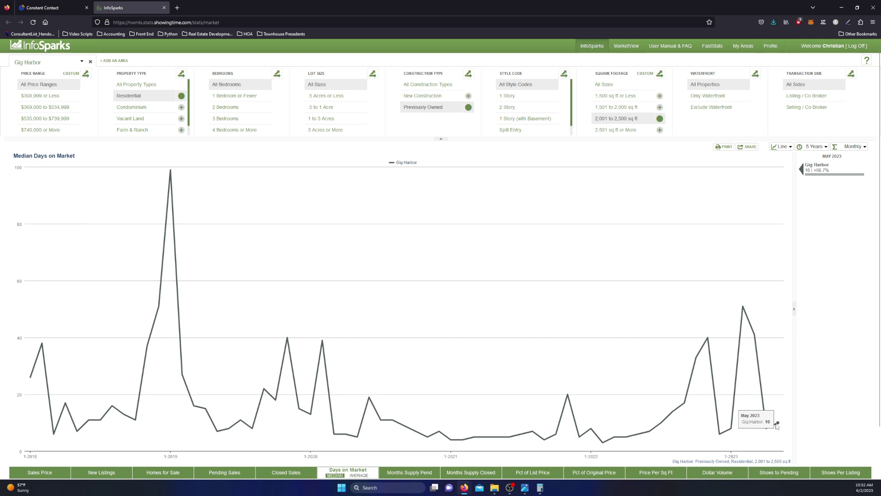
click(642, 131)
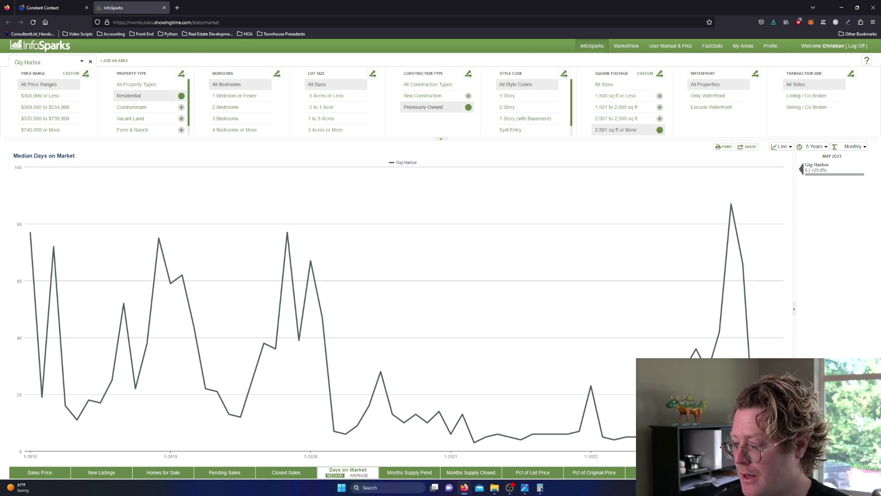
Step: Load the Months Supply Pend chart with Square Footage reset to All Sizes
click(409, 472)
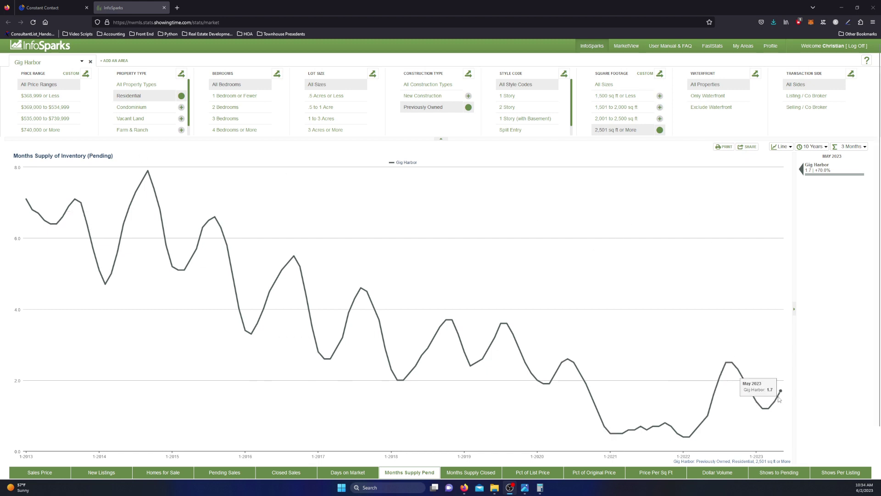
click(606, 85)
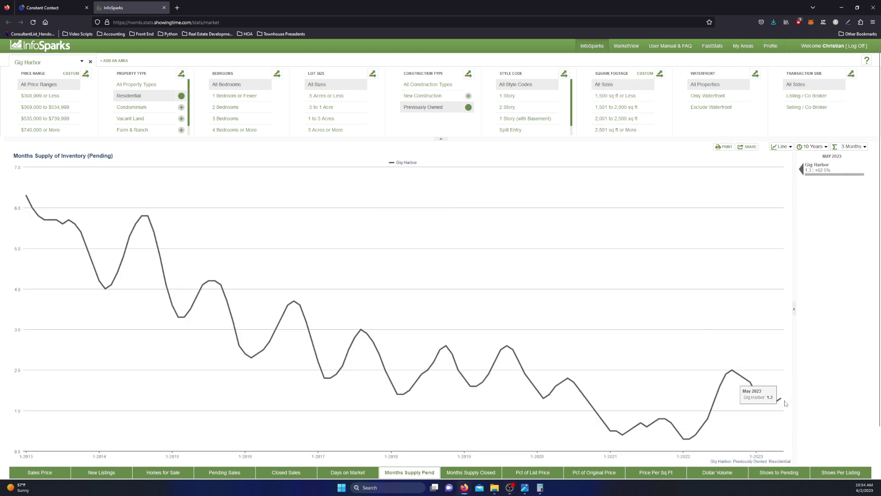
mouse_move(780, 400)
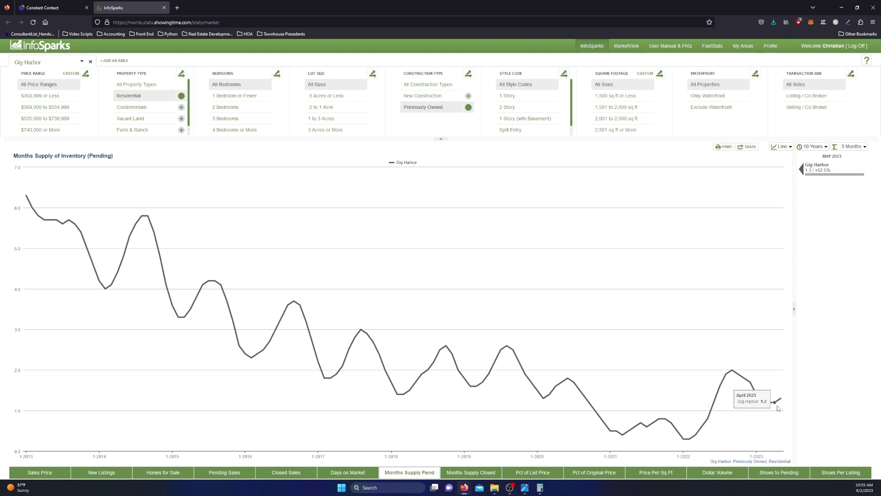
Step: Compare the 1,500-or-less and 1,501–2,000 sq ft ranges, then set Monthly with All Sizes
click(643, 96)
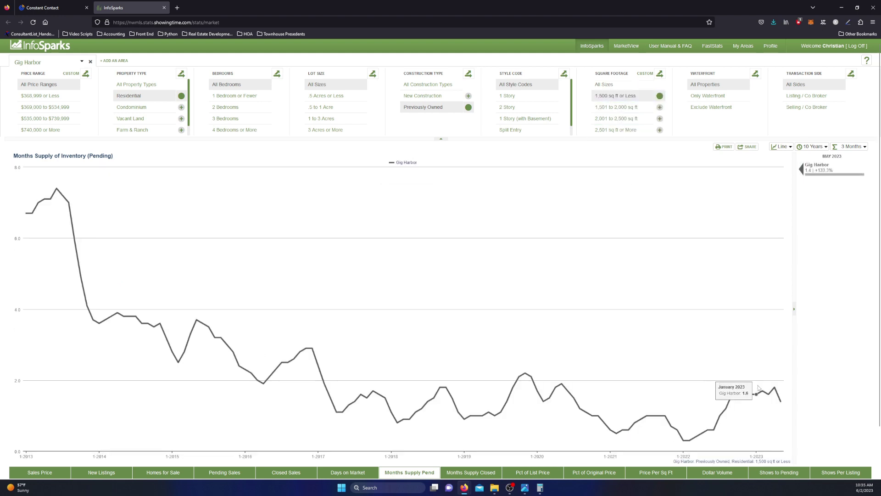
click(616, 107)
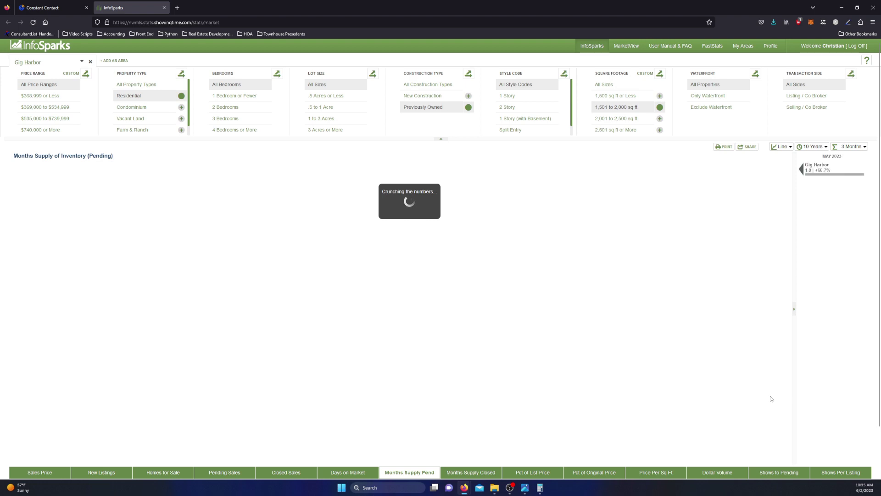
click(853, 147)
click(844, 154)
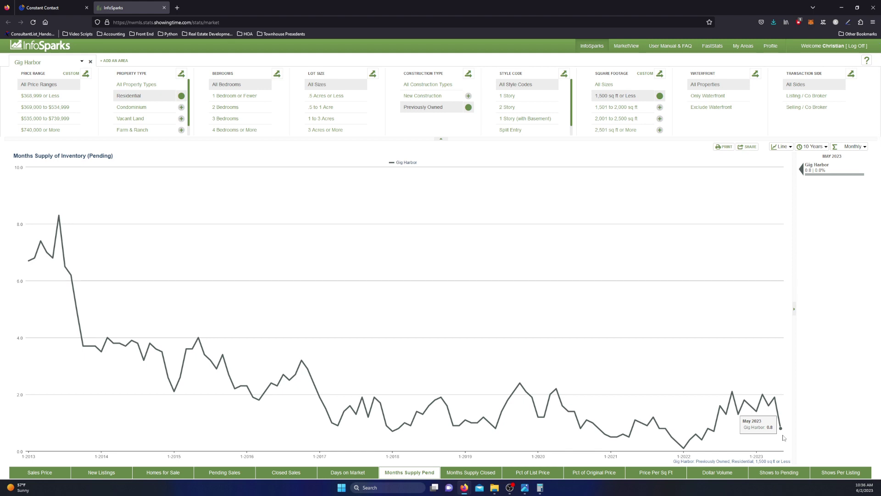
click(598, 87)
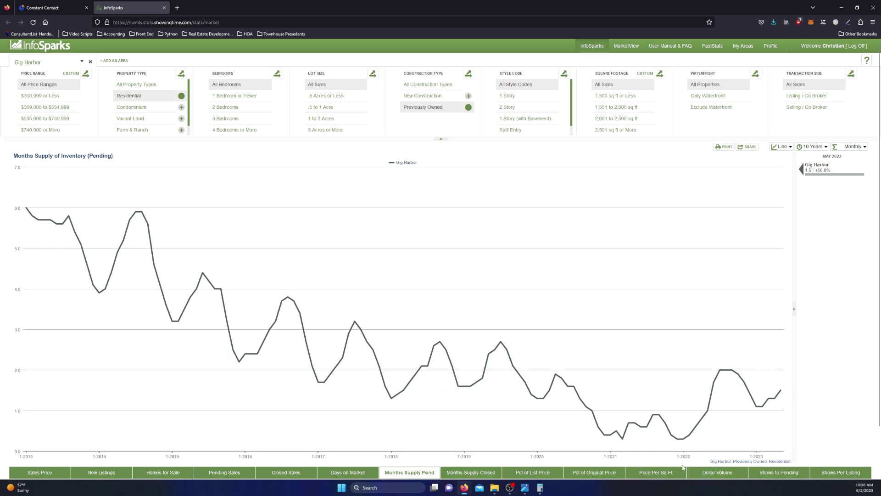
Step: Open the Shows Per Listing chart and set its aggregation to 3 Months
click(824, 473)
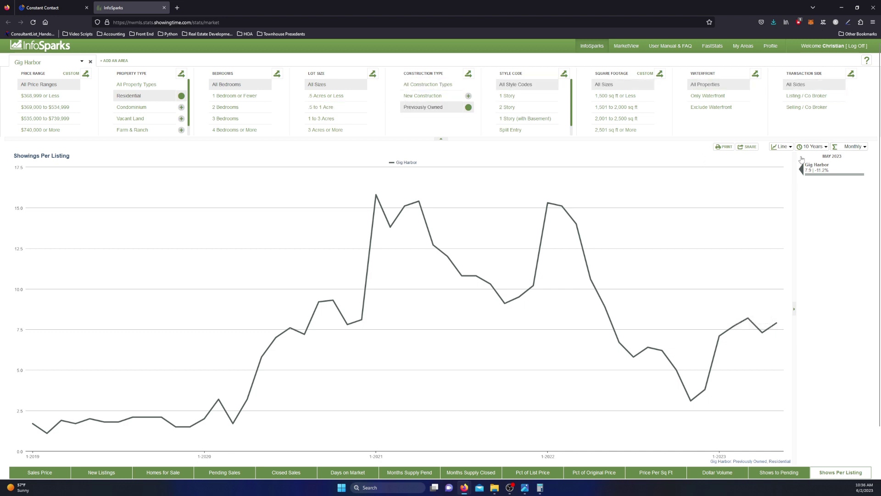
click(852, 147)
click(851, 147)
click(852, 147)
click(845, 176)
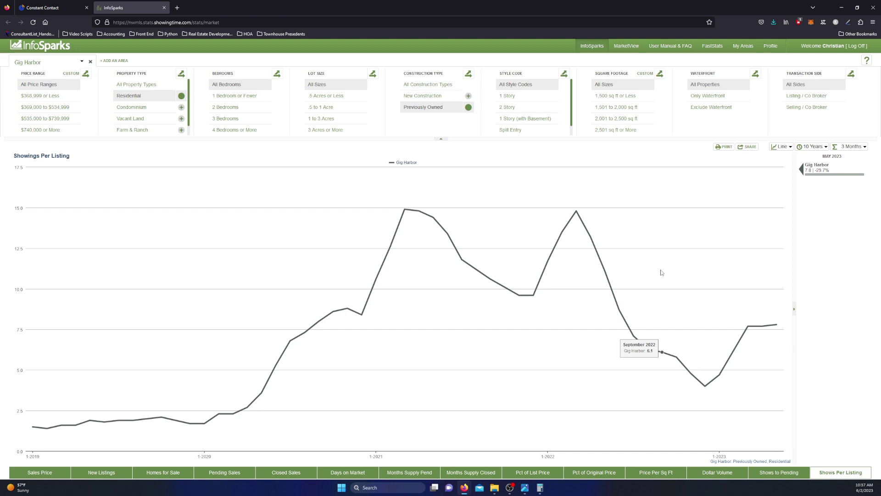
Step: Change the Showings Per Listing aggregation from 3 Months to Monthly
click(848, 147)
click(821, 158)
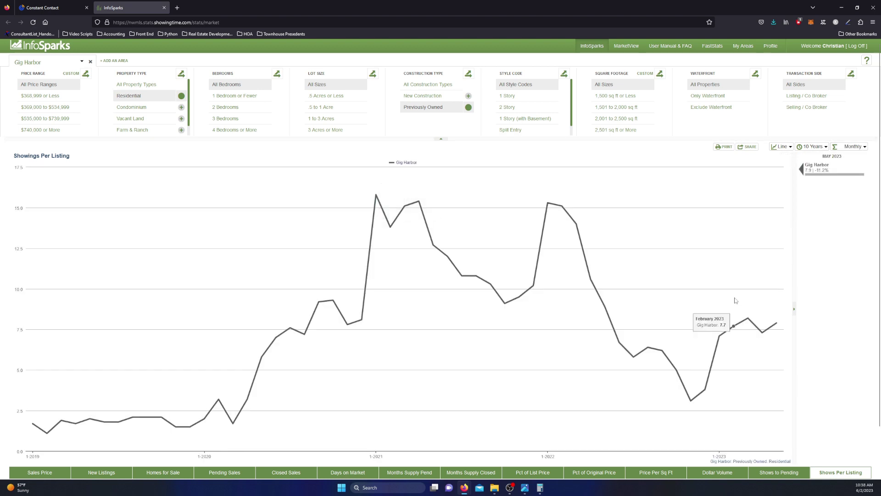